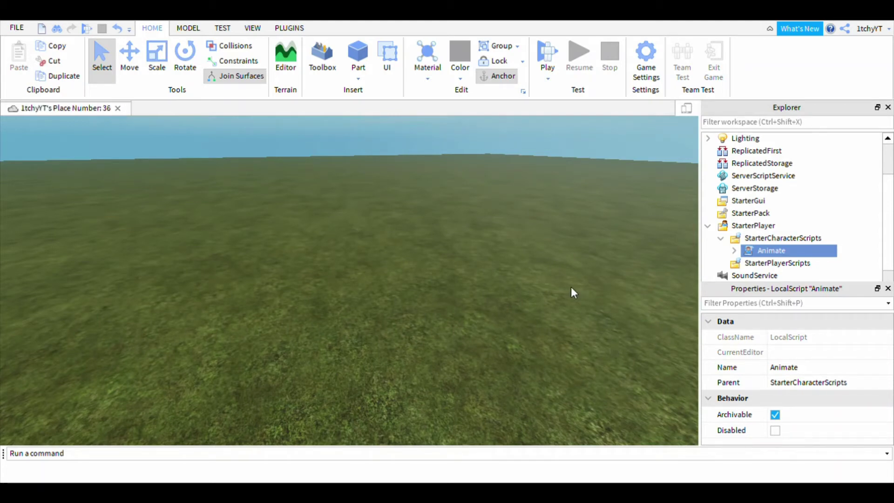
# - Try the Animate script in StarterPlayerScripts, then in ServerScriptService, starting a playtest from each location
pyautogui.moveTo(772, 251)
pyautogui.mouseDown()
pyautogui.moveTo(787, 252)
pyautogui.moveTo(775, 262)
pyautogui.moveTo(787, 272)
pyautogui.moveTo(779, 263)
pyautogui.mouseUp()
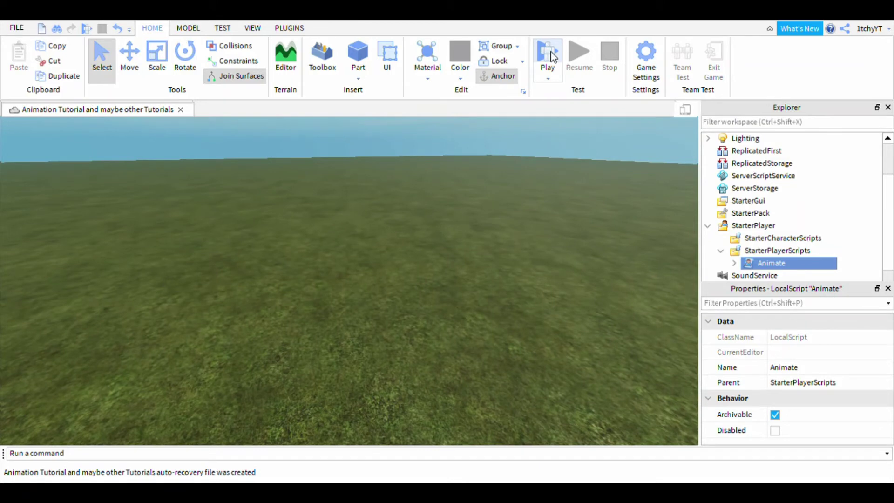
pyautogui.click(553, 57)
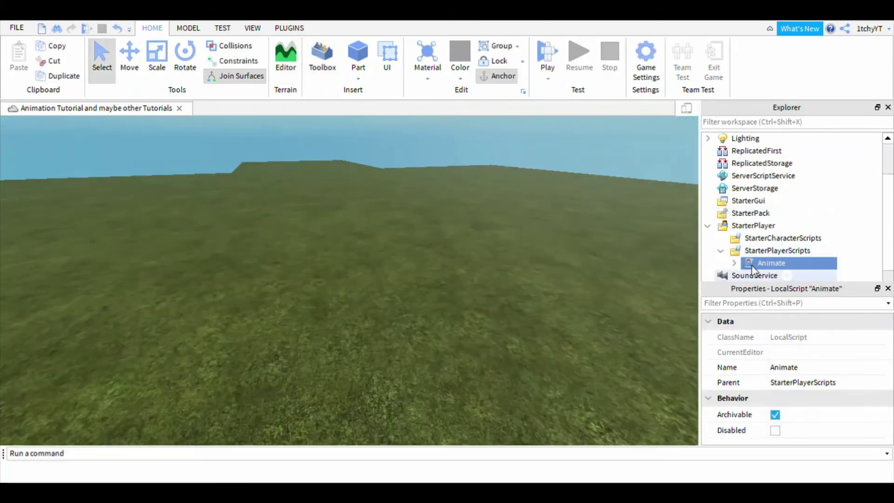
pyautogui.moveTo(752, 266); pyautogui.dragTo(751, 238)
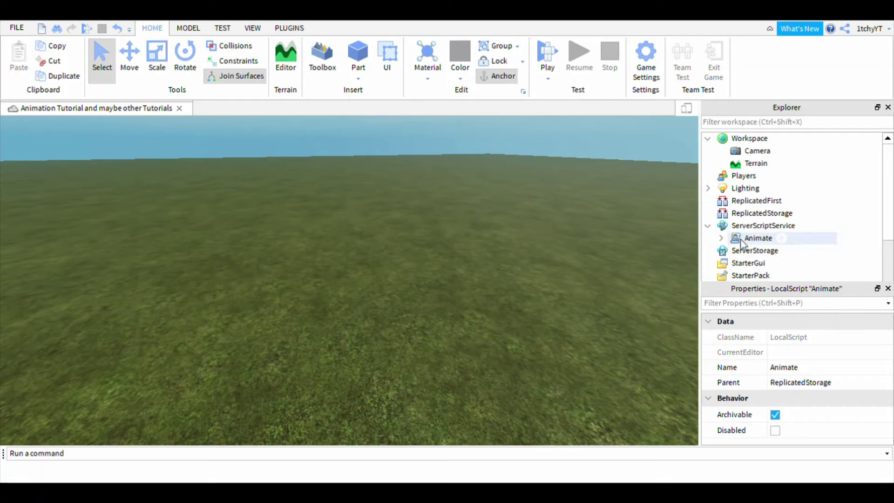
pyautogui.click(551, 57)
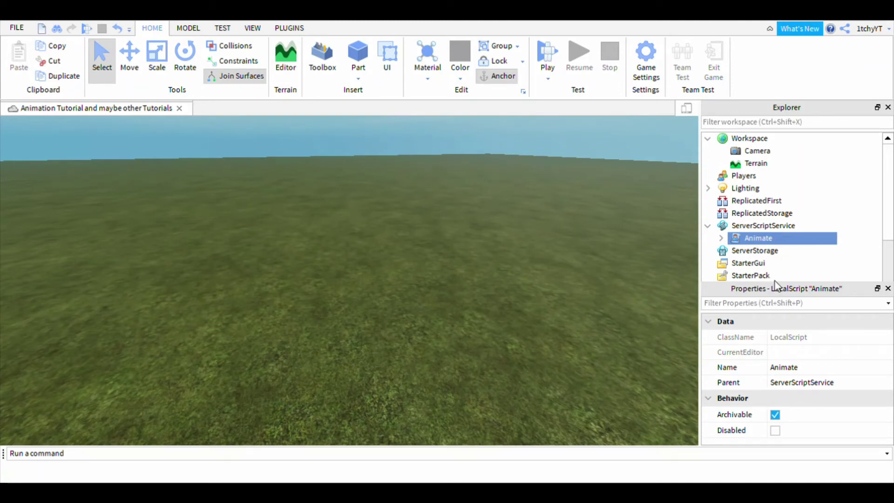
# - Move the Animate script from ServerScriptService into Workspace and clear the selection
pyautogui.moveTo(759, 238); pyautogui.dragTo(765, 140)
pyautogui.click(746, 137)
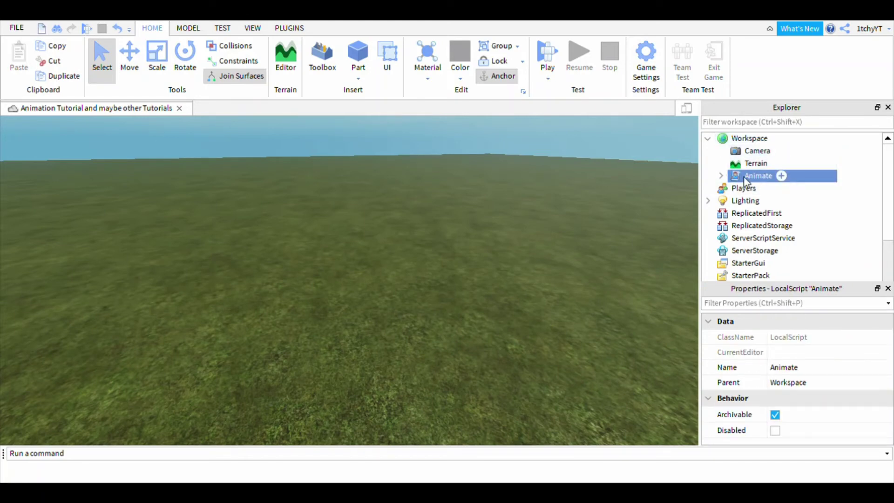
pyautogui.scroll(-2, 745, 252)
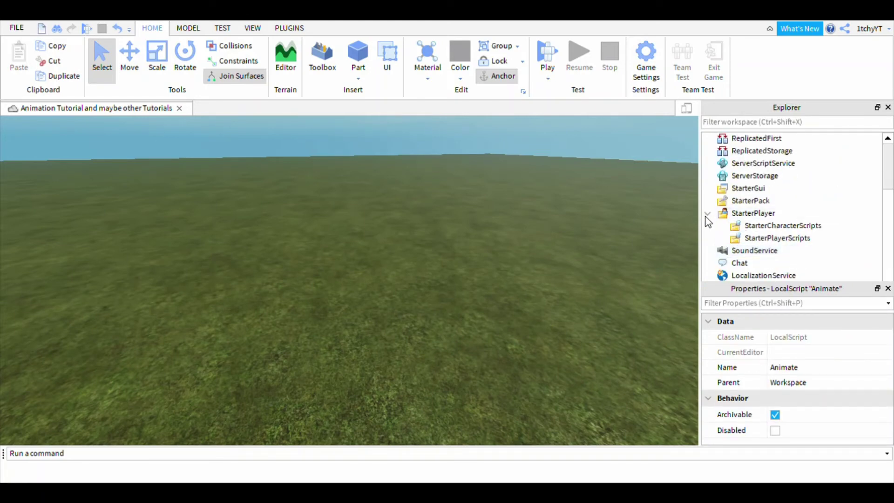
pyautogui.scroll(2, 745, 214)
pyautogui.click(667, 148)
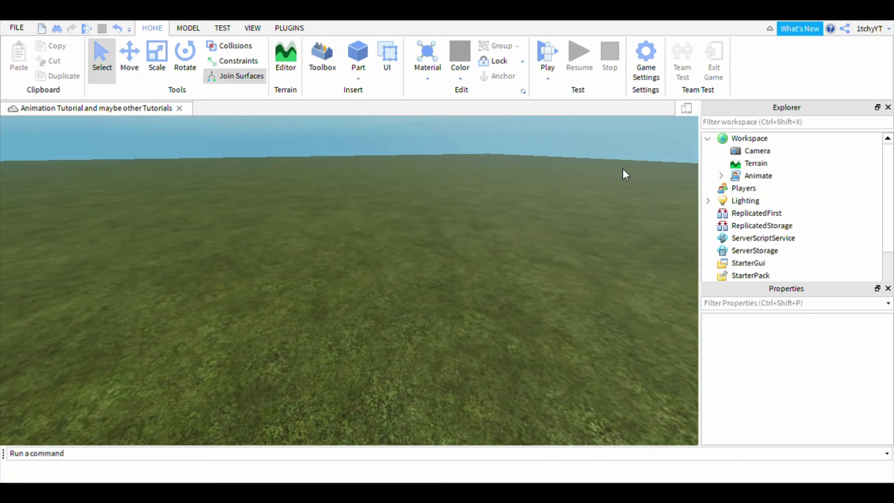
pyautogui.moveTo(592, 204); pyautogui.dragTo(585, 204, button='right')
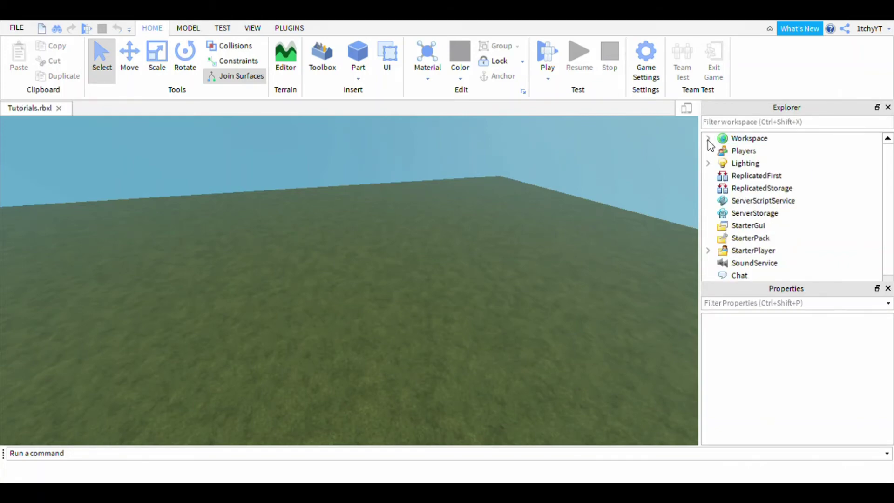
# - In the Tutorials.rbxl place, move the Animate script from Workspace into StarterCharacterScripts
pyautogui.click(707, 140)
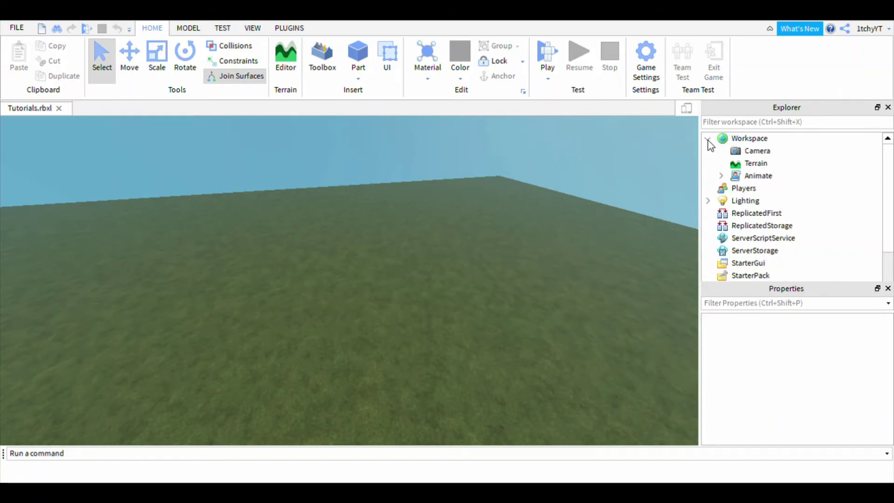
pyautogui.moveTo(758, 176); pyautogui.dragTo(763, 250)
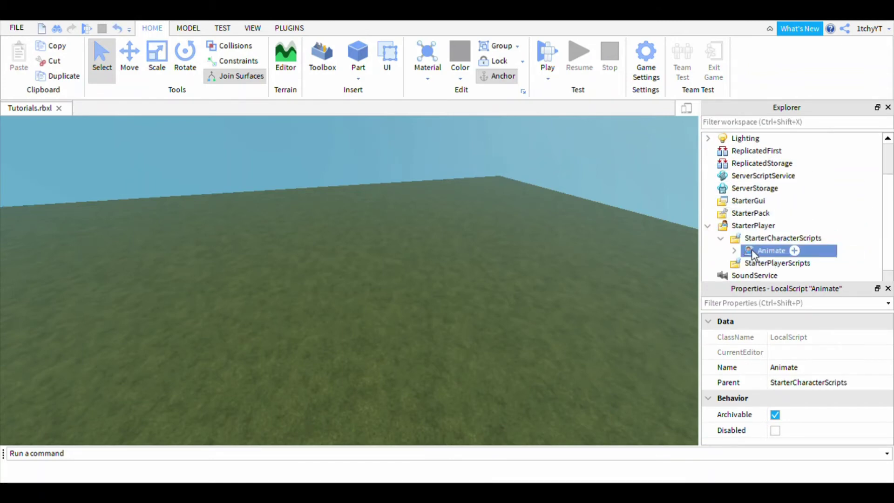
# - Examine the idle and run animation IDs in the Animate script's animNames table, then close the script
pyautogui.doubleClick(754, 254)
pyautogui.scroll(-5, 369, 305)
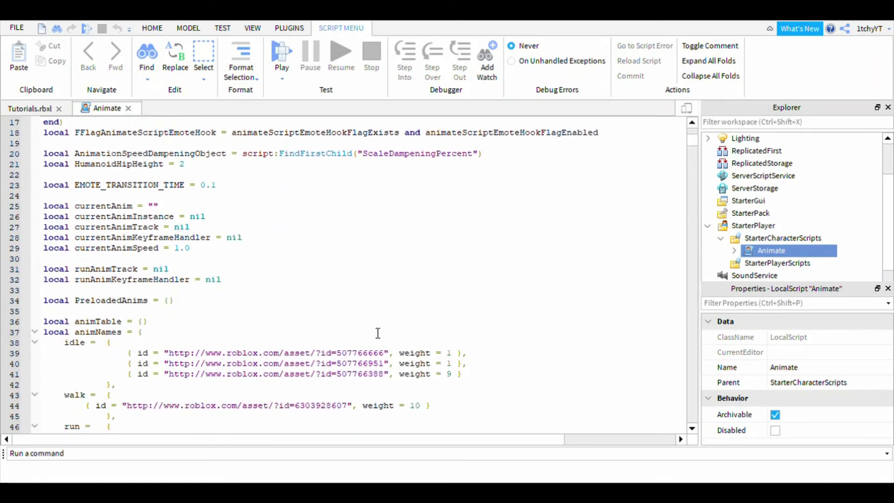
pyautogui.doubleClick(356, 355)
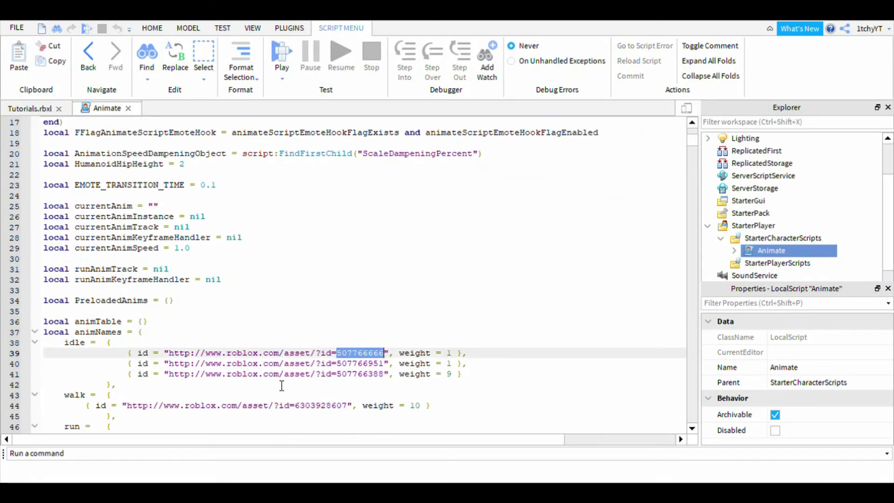
pyautogui.scroll(-1, 280, 386)
pyautogui.doubleClick(359, 399)
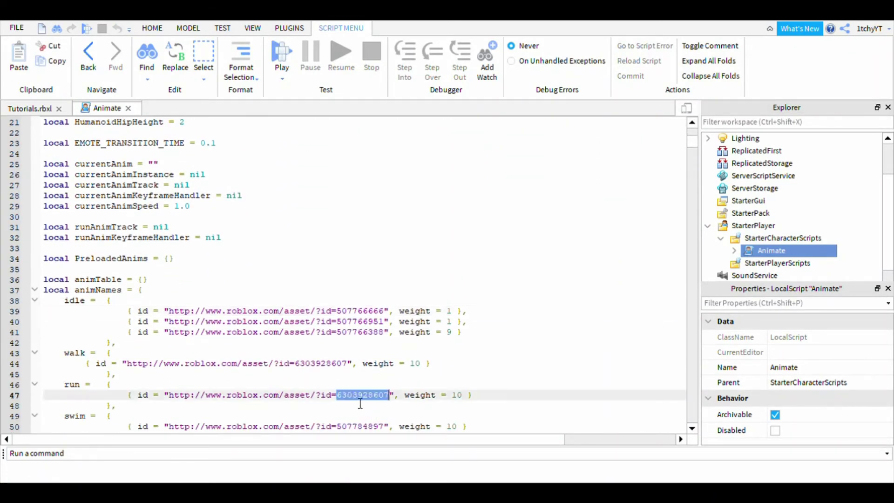
pyautogui.click(33, 107)
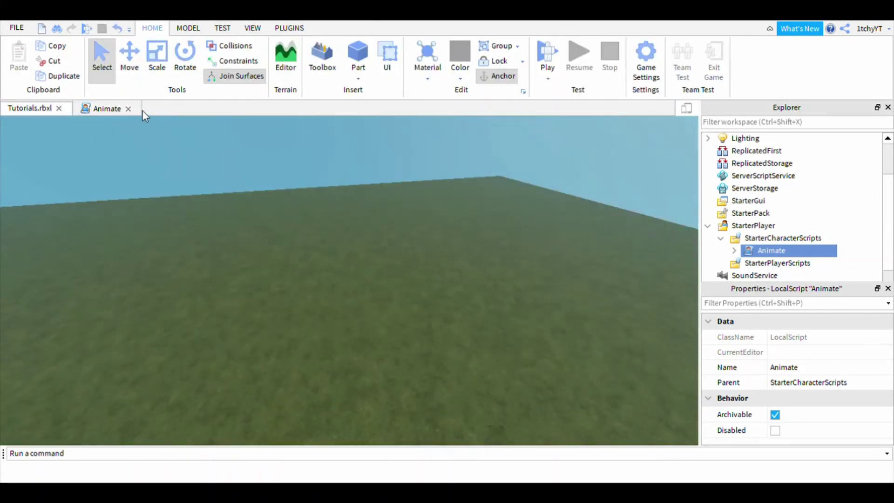
pyautogui.click(128, 108)
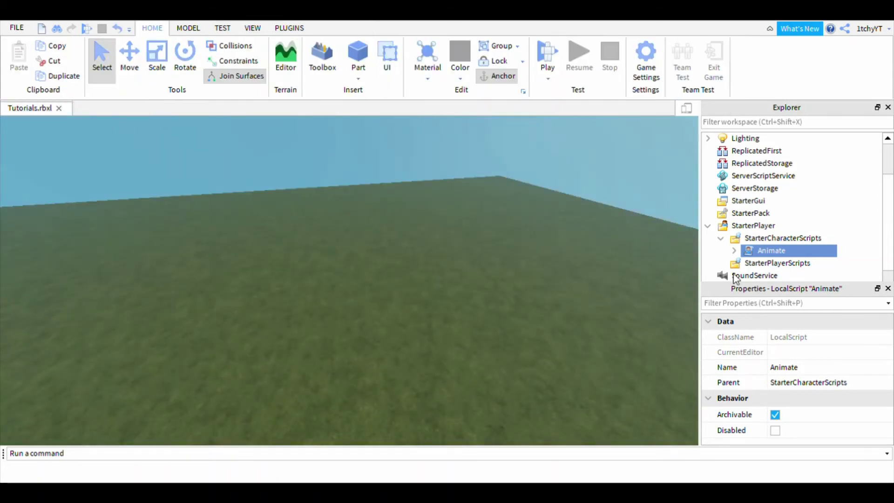
pyautogui.click(734, 250)
pyautogui.scroll(-1, 737, 256)
pyautogui.scroll(-4, 737, 253)
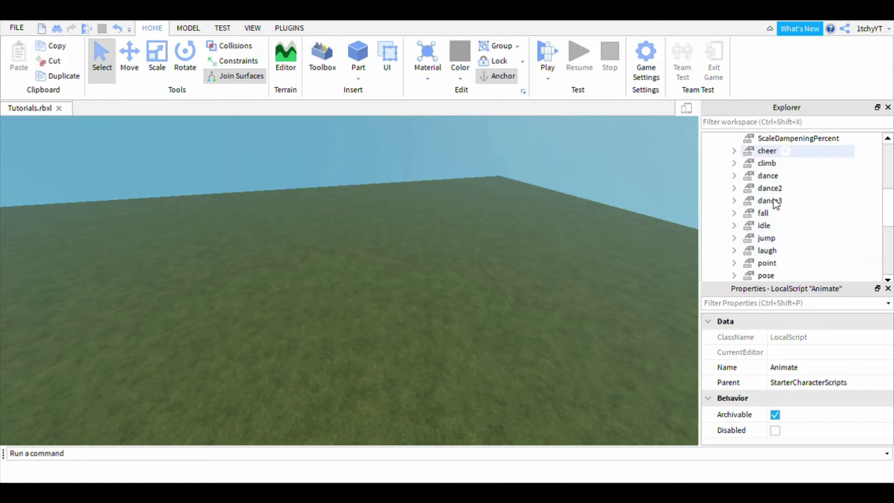
pyautogui.scroll(-3, 775, 203)
pyautogui.scroll(-3, 749, 266)
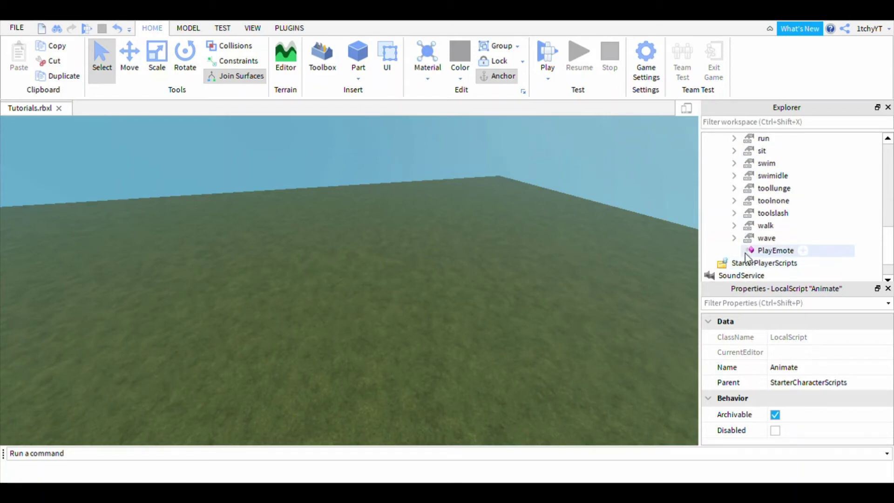
pyautogui.scroll(3, 747, 251)
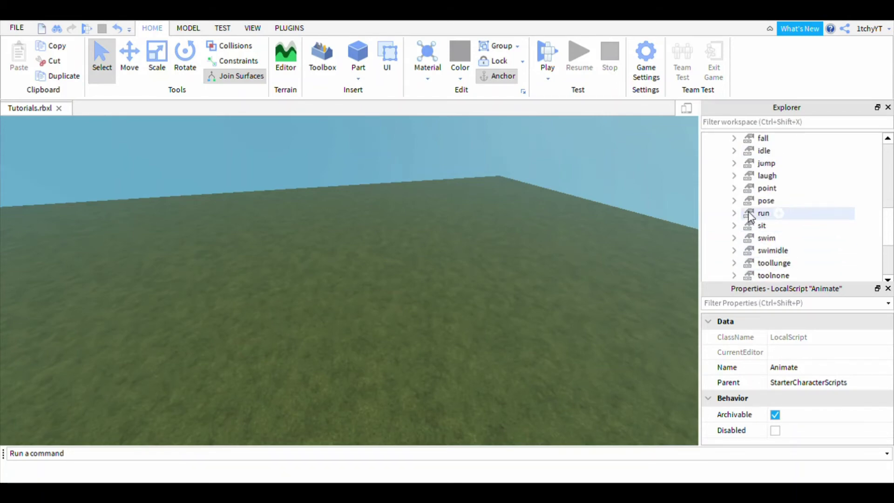
pyautogui.click(734, 213)
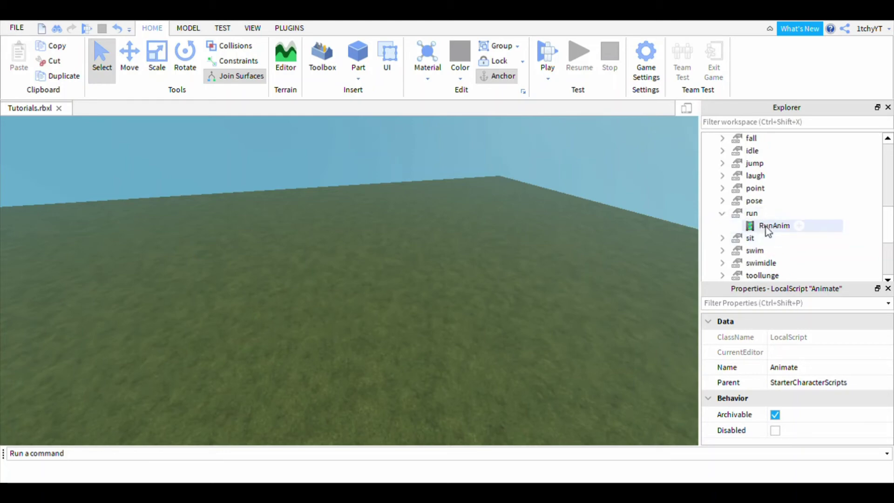
pyautogui.click(767, 228)
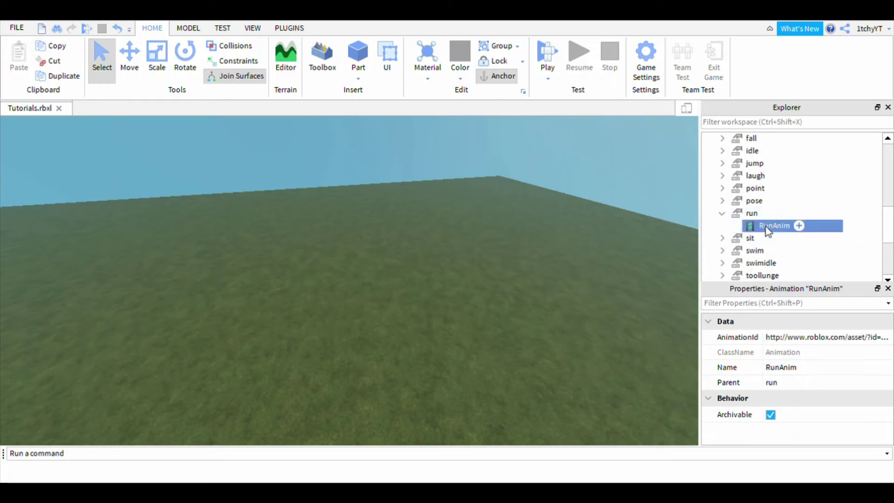
pyautogui.click(830, 340)
pyautogui.hotkey('ctrl', 'v')
pyautogui.press('Return')
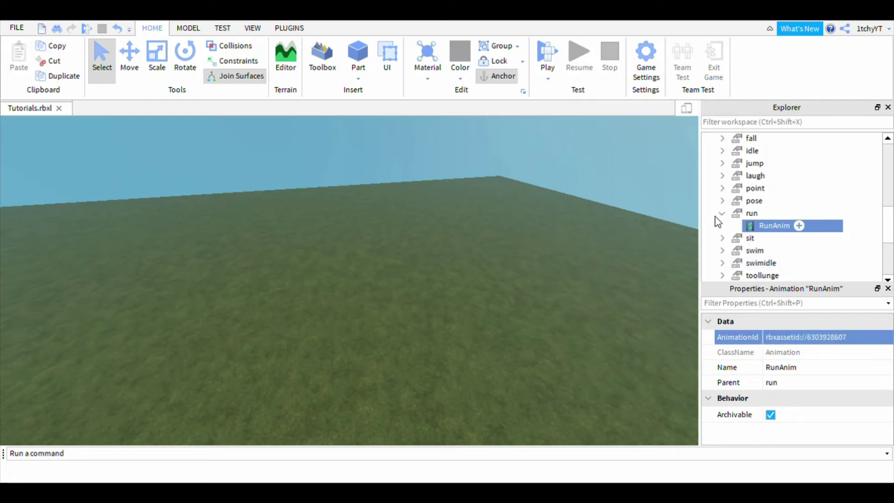
pyautogui.click(722, 214)
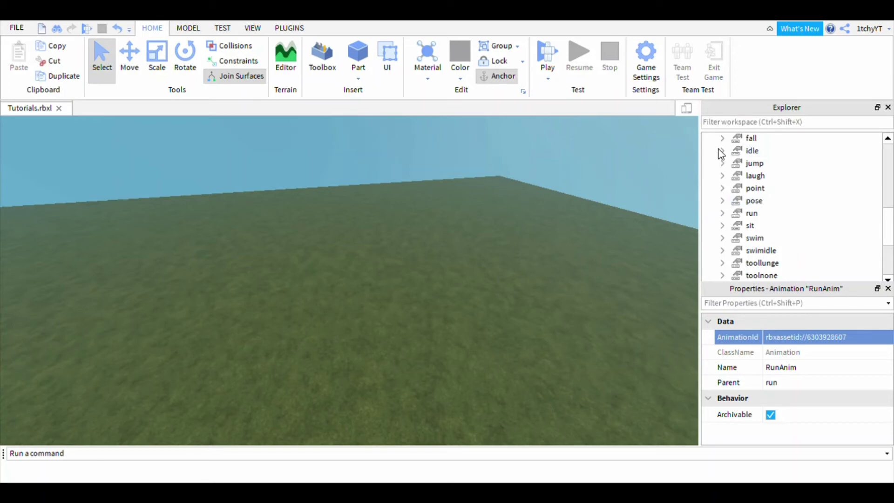
pyautogui.scroll(4, 737, 180)
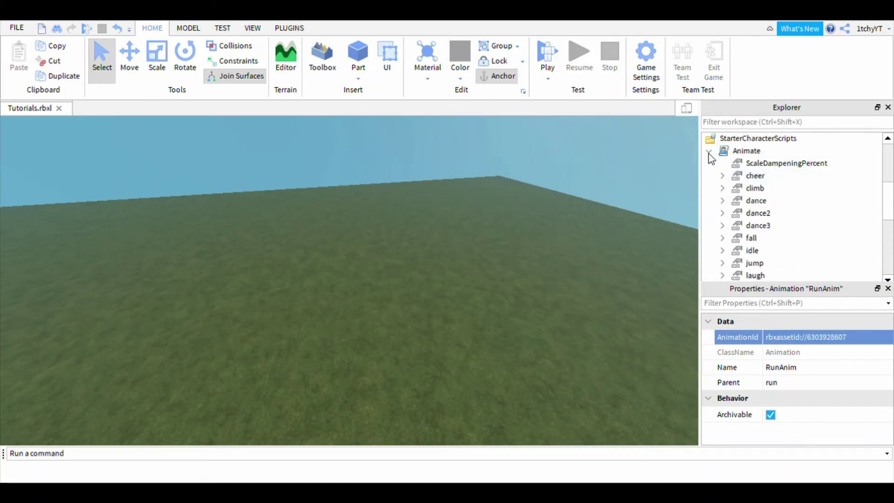
pyautogui.click(708, 153)
# - Playtest the place, running and jumping with the character to check its animations, then stop the test
pyautogui.click(554, 54)
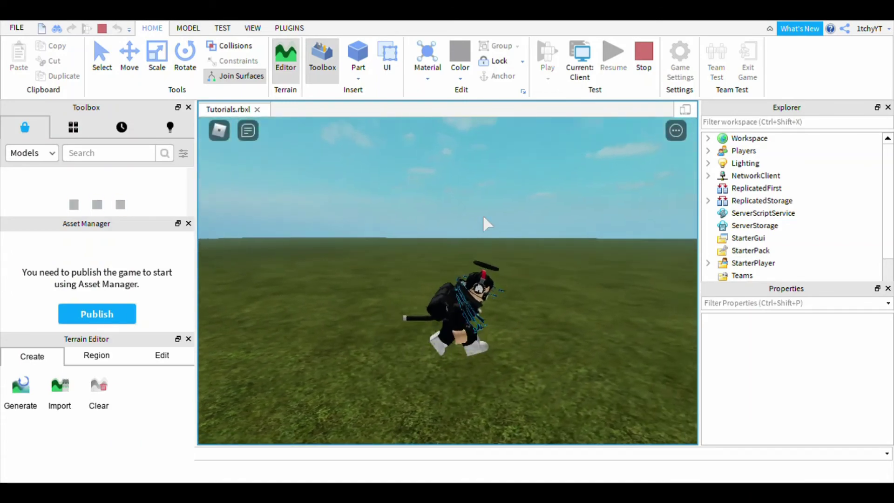
pyautogui.press('s')
pyautogui.press('space')
pyautogui.press('space')
pyautogui.scroll(1, 483, 214)
pyautogui.press('s')
pyautogui.scroll(2, 512, 162)
pyautogui.moveTo(520, 150); pyautogui.dragTo(521, 150, button='right')
pyautogui.scroll(-3, 521, 150)
pyautogui.press('a')
pyautogui.press('w')
pyautogui.press('s')
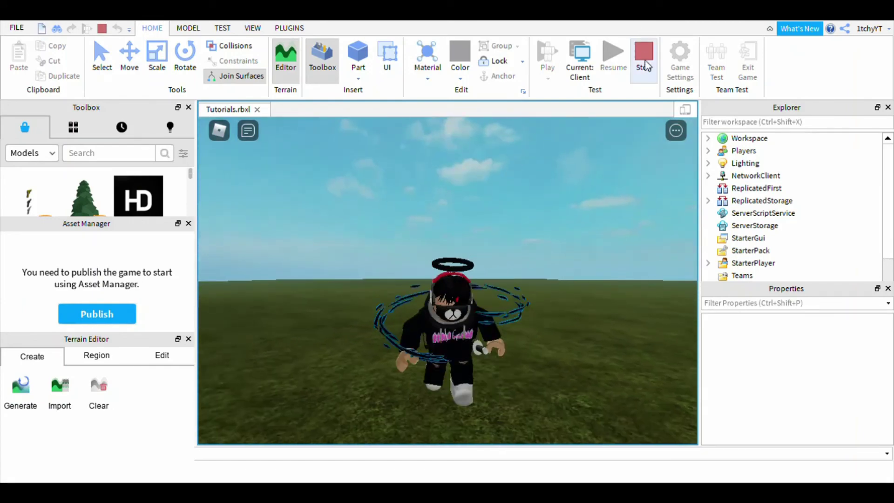
pyautogui.click(643, 58)
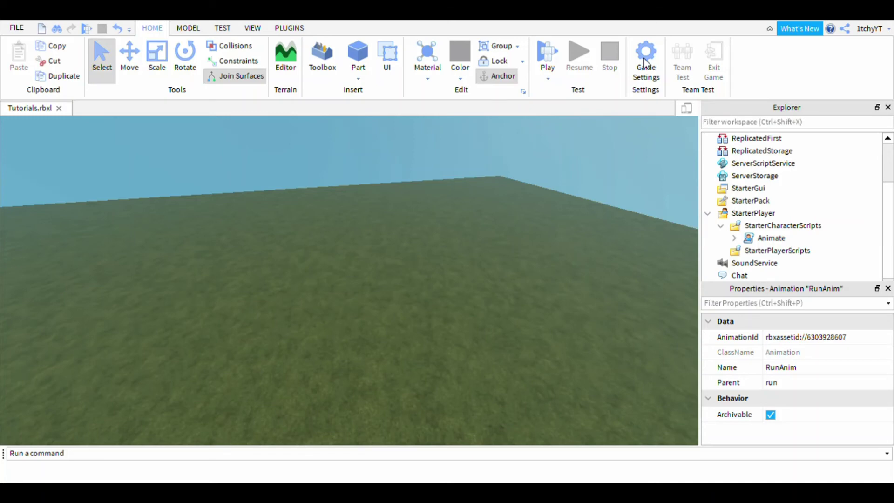
# - Start another playtest and run the character in different directions, viewing its run animation from several angles
pyautogui.click(551, 45)
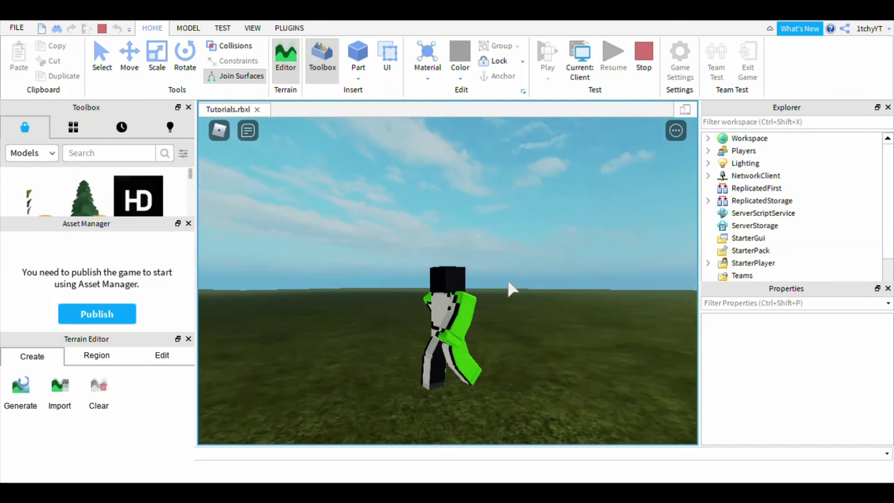
pyautogui.press('w')
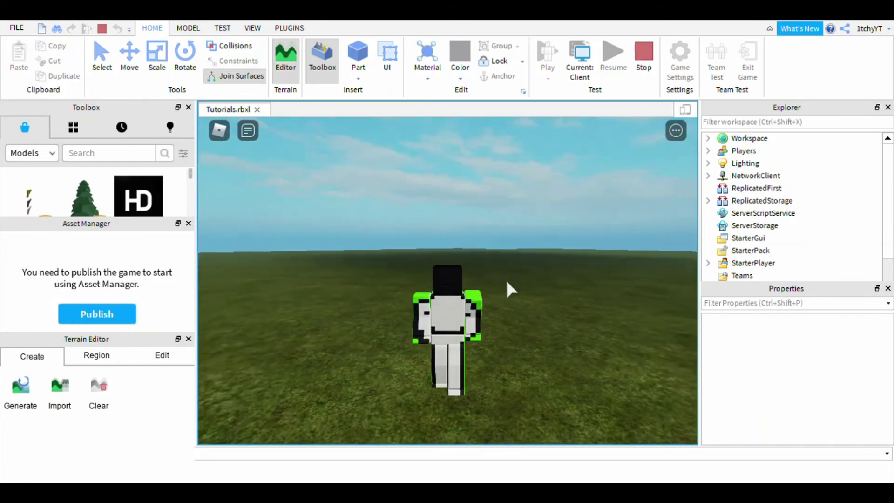
pyautogui.press('a')
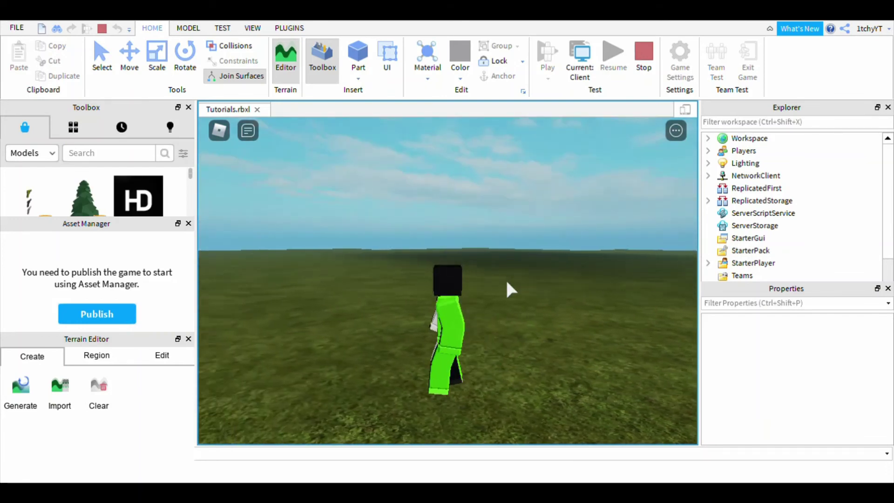
pyautogui.press('w')
pyautogui.moveTo(535, 284); pyautogui.dragTo(535, 285, button='right')
pyautogui.press('a')
pyautogui.press('s')
pyautogui.moveTo(493, 375); pyautogui.dragTo(493, 371, button='right')
pyautogui.press('a')
pyautogui.press('d')
pyautogui.press('w')
pyautogui.press('s')
pyautogui.press('a')
pyautogui.press('w')
pyautogui.scroll(-3, 493, 371)
pyautogui.press('s')
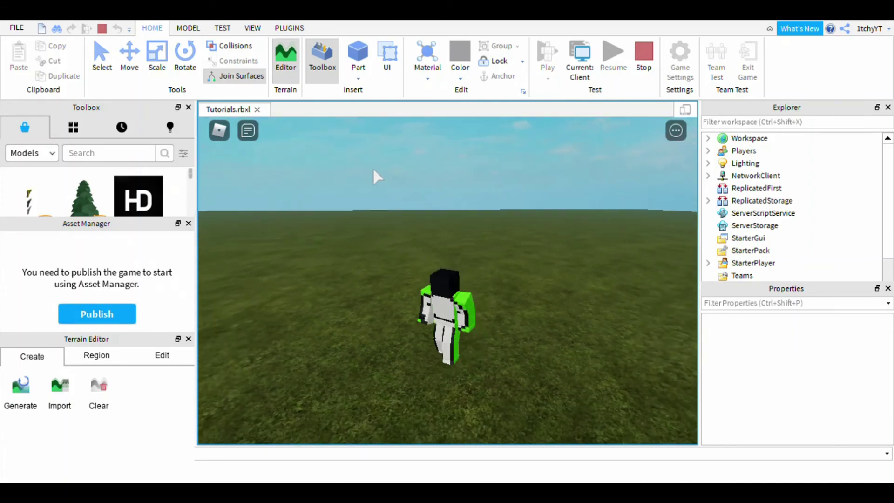
pyautogui.moveTo(533, 250); pyautogui.dragTo(540, 243, button='right')
pyautogui.press('s')
pyautogui.press('w')
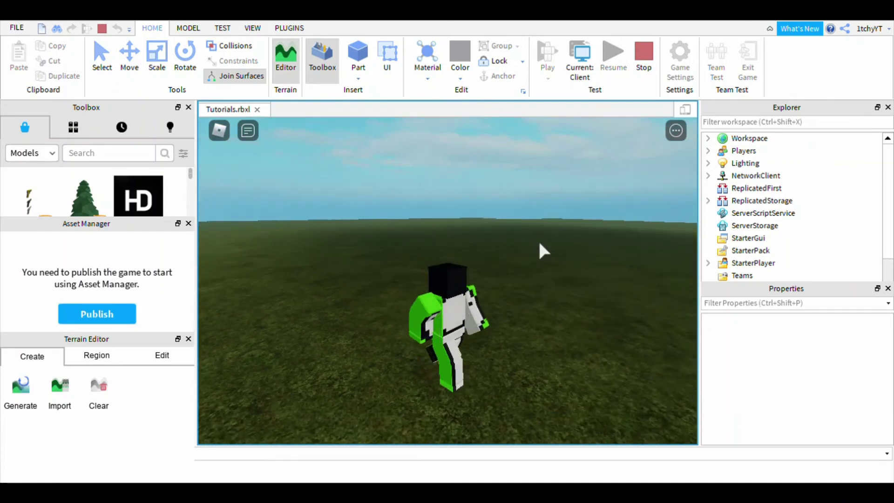
pyautogui.press('s')
pyautogui.press('a')
pyautogui.moveTo(540, 242); pyautogui.dragTo(540, 243, button='right')
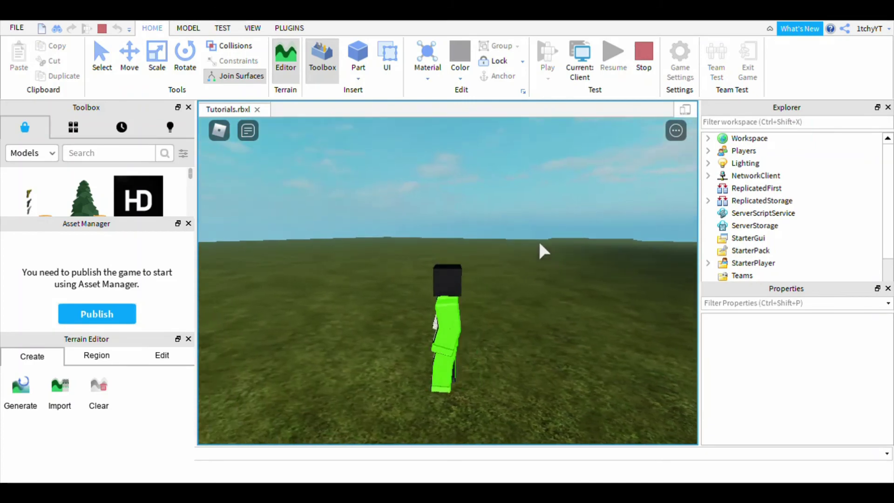
pyautogui.press('d')
pyautogui.press('a')
pyautogui.press('s')
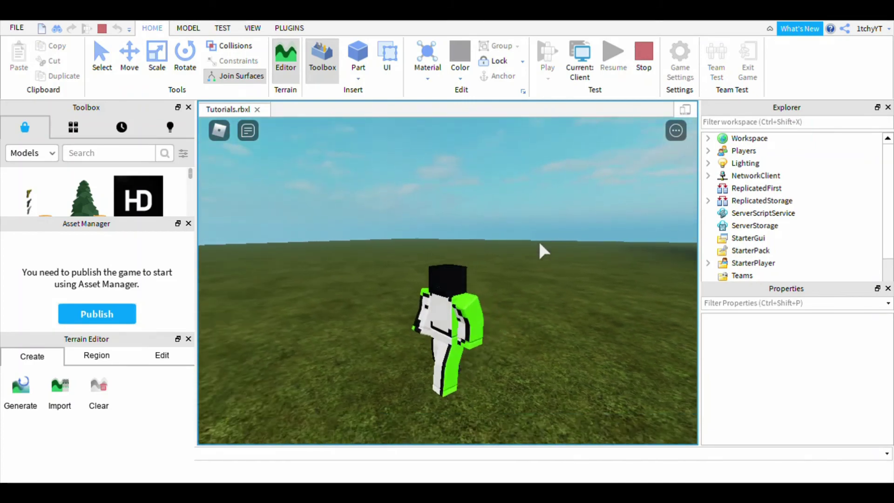
pyautogui.moveTo(539, 243); pyautogui.dragTo(539, 243, button='right')
pyautogui.press('d')
pyautogui.press('a')
pyautogui.press('s')
pyautogui.press('d')
pyautogui.press('w')
pyautogui.press('w')
pyautogui.scroll(2, 540, 243)
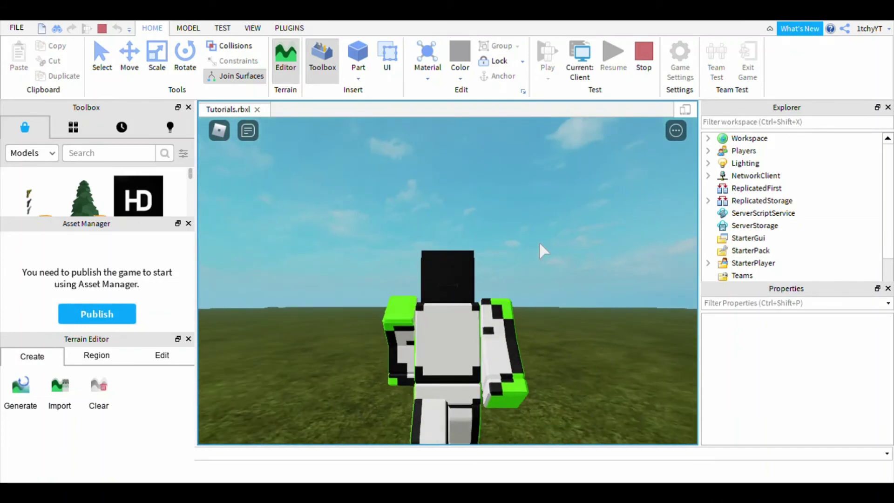
pyautogui.press('a')
pyautogui.press('w')
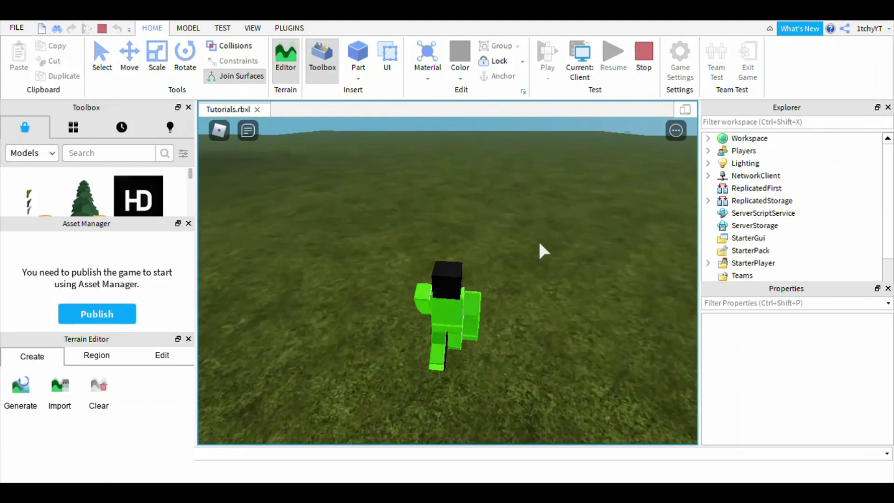
# - Run the character forward, sideways and backward across the grass to check the custom run animation as it changes direction
pyautogui.press('d')
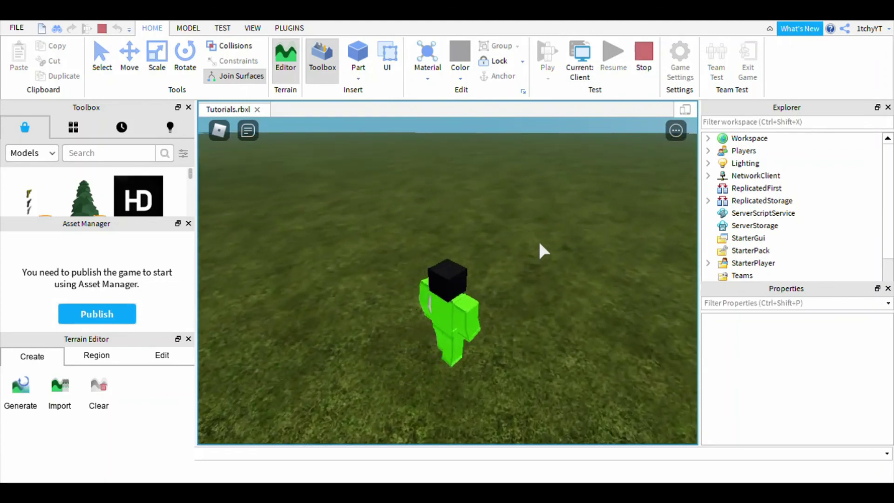
pyautogui.press('w')
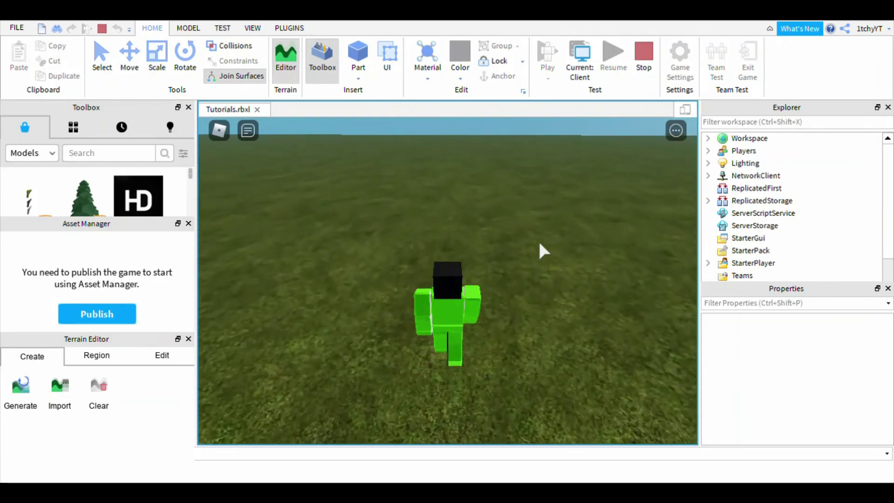
pyautogui.press('w')
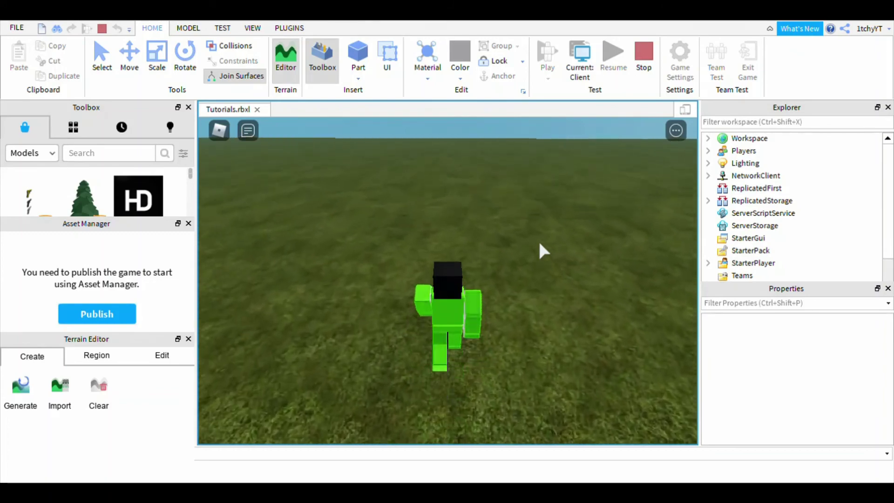
pyautogui.press('w')
pyautogui.press('a')
pyautogui.press('d')
pyautogui.press('w')
pyautogui.press('a')
pyautogui.press('s')
pyautogui.moveTo(534, 242); pyautogui.dragTo(532, 246, button='right')
pyautogui.press('w')
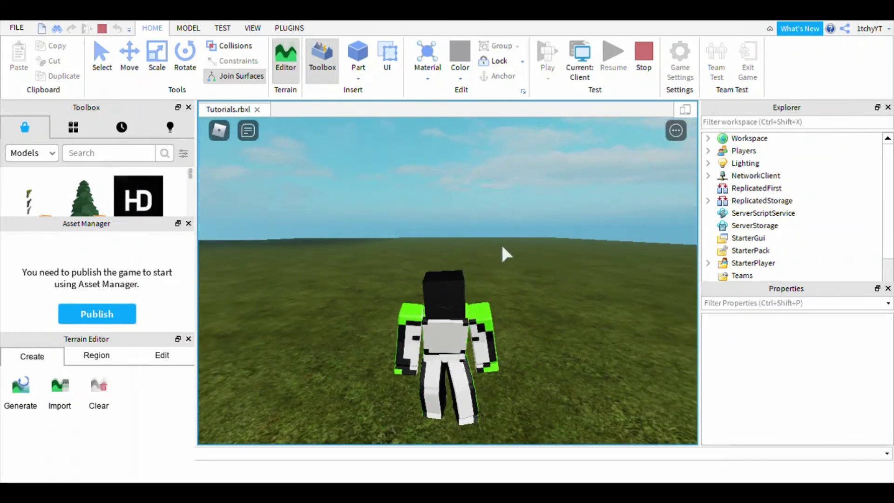
pyautogui.press('d')
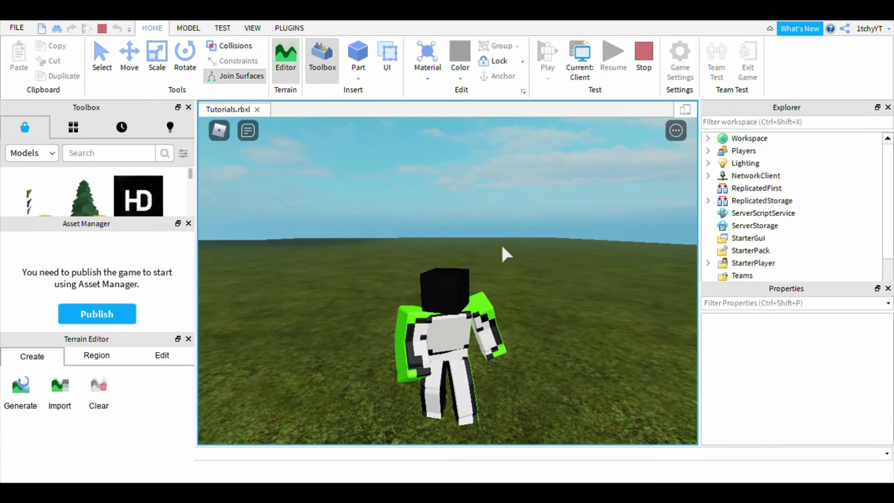
pyautogui.press('s')
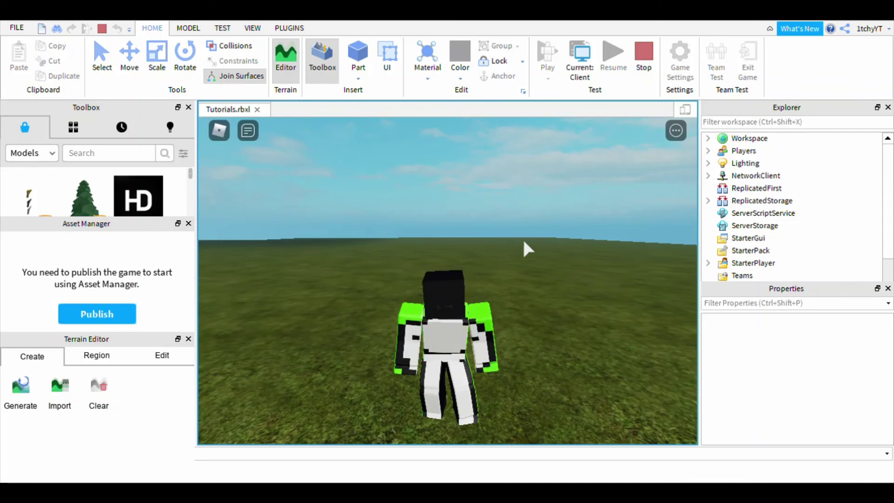
# - Circle the camera around the character while running it in all directions, examining the arm and leg motion of the run
pyautogui.moveTo(635, 223); pyautogui.dragTo(595, 208, button='right')
pyautogui.press('w')
pyautogui.press('w')
pyautogui.moveTo(540, 205); pyautogui.dragTo(513, 241, button='right')
pyautogui.press('a')
pyautogui.press('d')
pyautogui.press('s')
pyautogui.press('w')
pyautogui.press('w')
pyautogui.press('a')
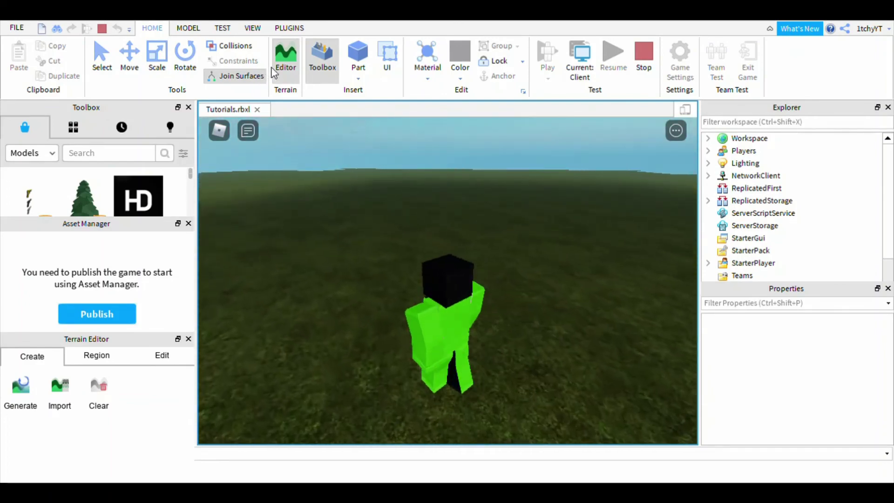
pyautogui.press('s')
pyautogui.moveTo(508, 242); pyautogui.dragTo(507, 247, button='right')
pyautogui.press('a')
pyautogui.press('w')
pyautogui.press('d')
pyautogui.press('w')
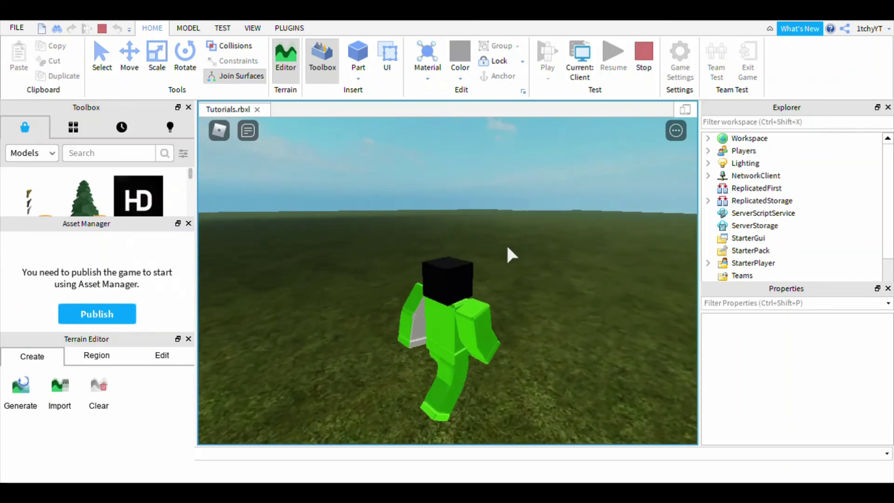
# - Run the character in short bursts and make it jump, checking how the run animation starts, stops and mixes with the jump
pyautogui.press('s')
pyautogui.moveTo(508, 246); pyautogui.dragTo(508, 247, button='right')
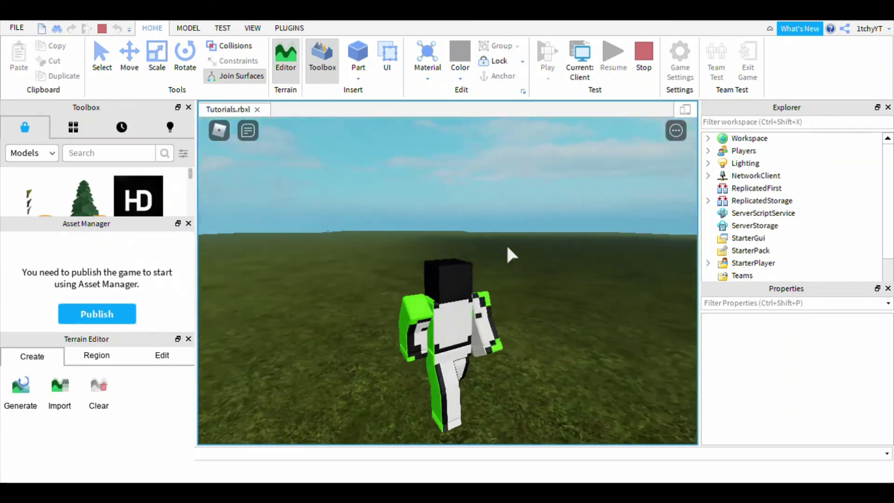
pyautogui.press('w')
pyautogui.press('w')
pyautogui.press('w')
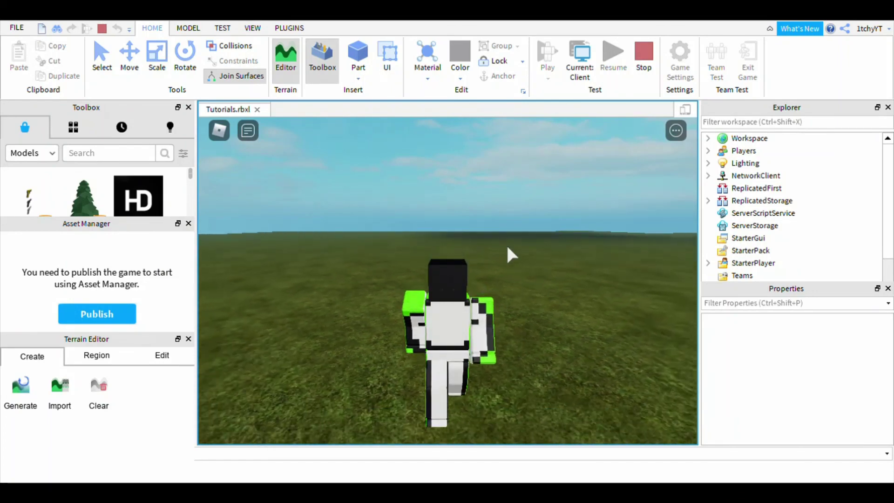
pyautogui.press('a')
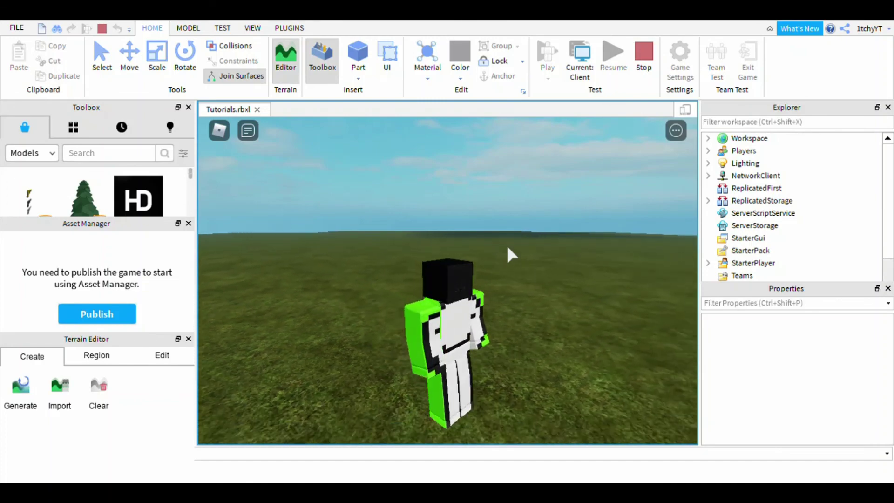
pyautogui.press('w')
pyautogui.press('w')
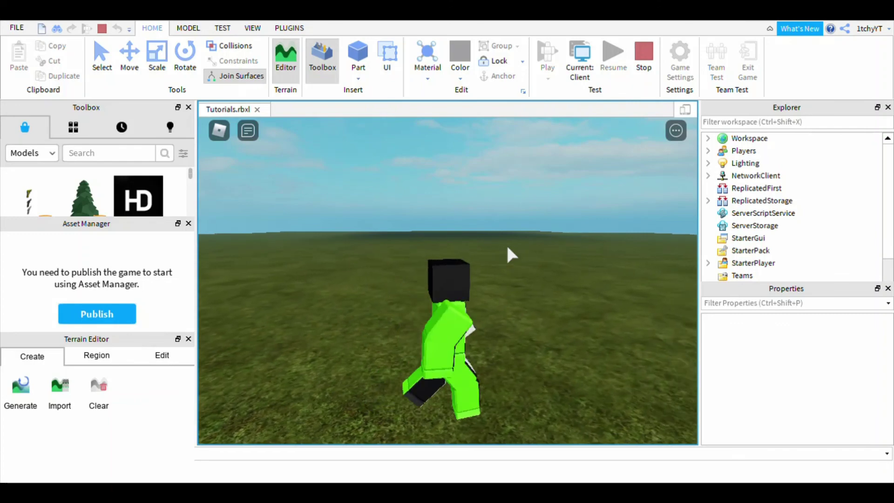
pyautogui.press('s')
pyautogui.moveTo(507, 246); pyautogui.dragTo(507, 247, button='right')
pyautogui.press('w')
pyautogui.press('space')
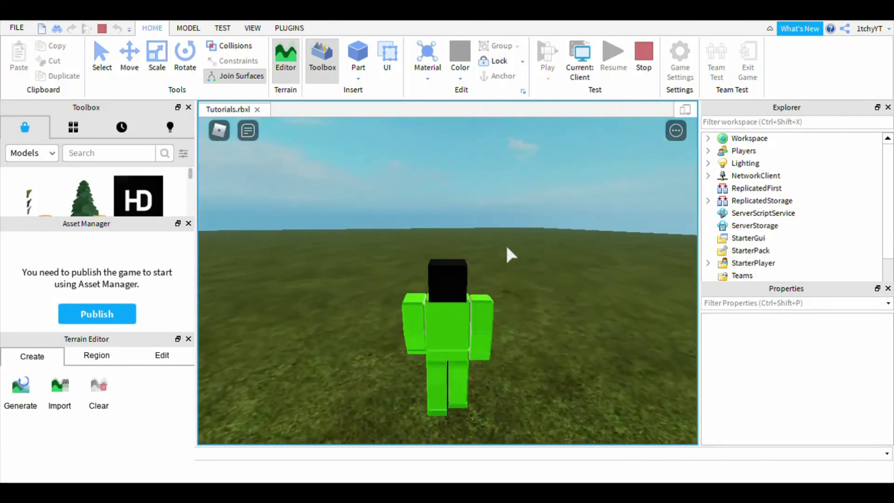
pyautogui.press('s')
pyautogui.moveTo(491, 278); pyautogui.dragTo(491, 277, button='right')
pyautogui.press('s')
pyautogui.press('w')
pyautogui.press('a')
pyautogui.press('w')
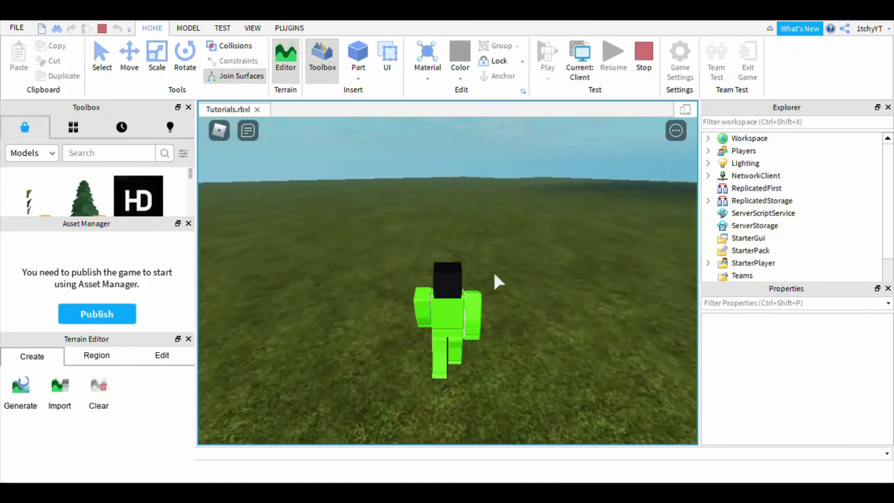
# - View the running character from far away and close up to examine its run animation at different camera distances
pyautogui.press('s')
pyautogui.scroll(-3, 494, 282)
pyautogui.moveTo(494, 282); pyautogui.dragTo(513, 271, button='right')
pyautogui.press('a')
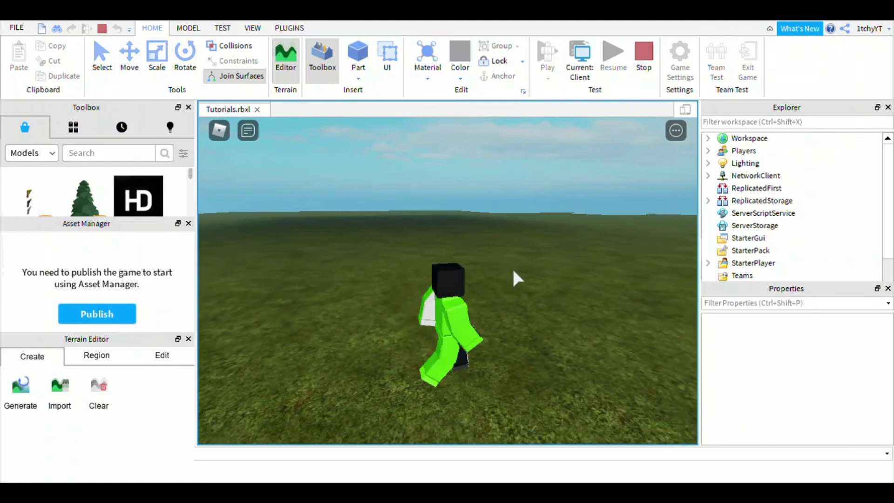
pyautogui.scroll(-1, 513, 270)
pyautogui.scroll(-5, 513, 270)
pyautogui.scroll(2, 513, 270)
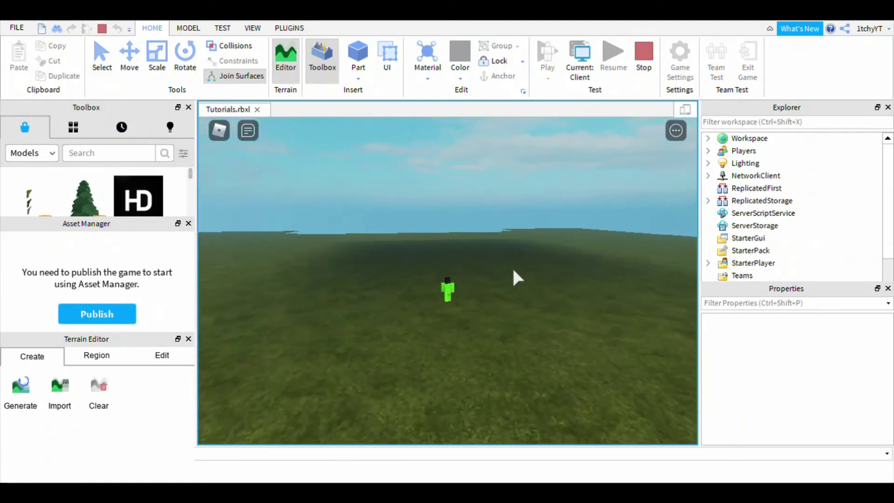
pyautogui.scroll(2, 513, 271)
pyautogui.press('w')
pyautogui.scroll(2, 513, 271)
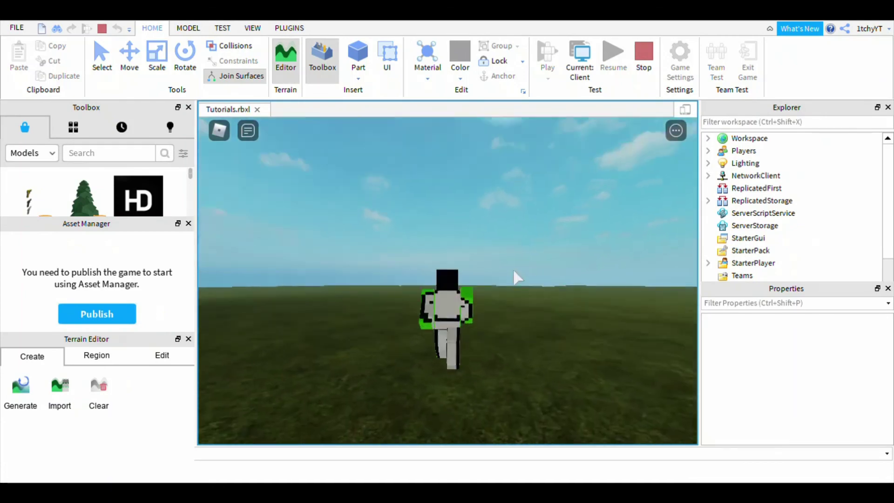
pyautogui.scroll(2, 513, 270)
# - Run the character farther across the ground with turns and direction reversals, checking the run animation from close behind
pyautogui.moveTo(487, 210); pyautogui.dragTo(487, 210, button='right')
pyautogui.press('w')
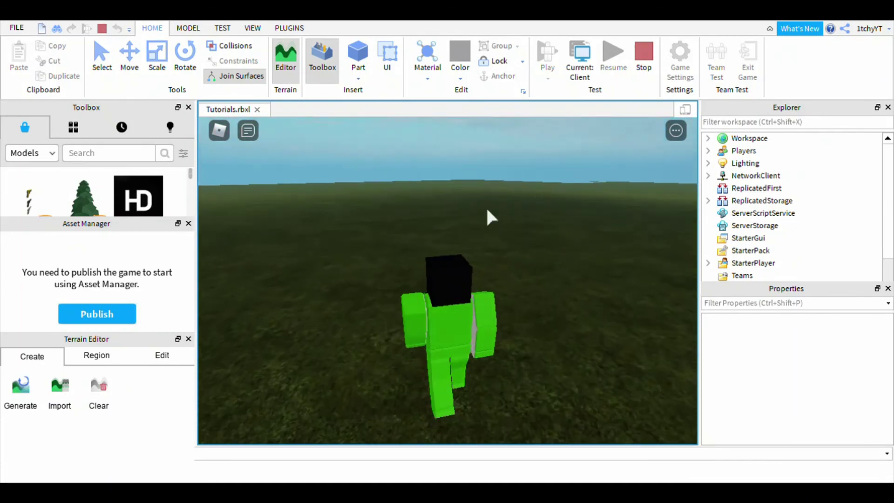
pyautogui.press('a')
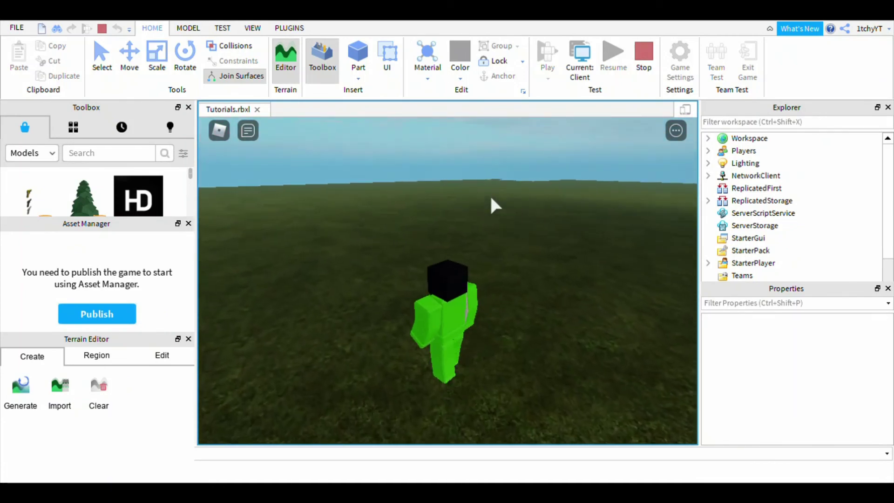
pyautogui.moveTo(489, 194); pyautogui.dragTo(489, 193, button='right')
pyautogui.press('w')
pyautogui.press('s')
pyautogui.press('w')
pyautogui.moveTo(491, 198); pyautogui.dragTo(494, 198, button='right')
pyautogui.press('w')
pyautogui.press('w')
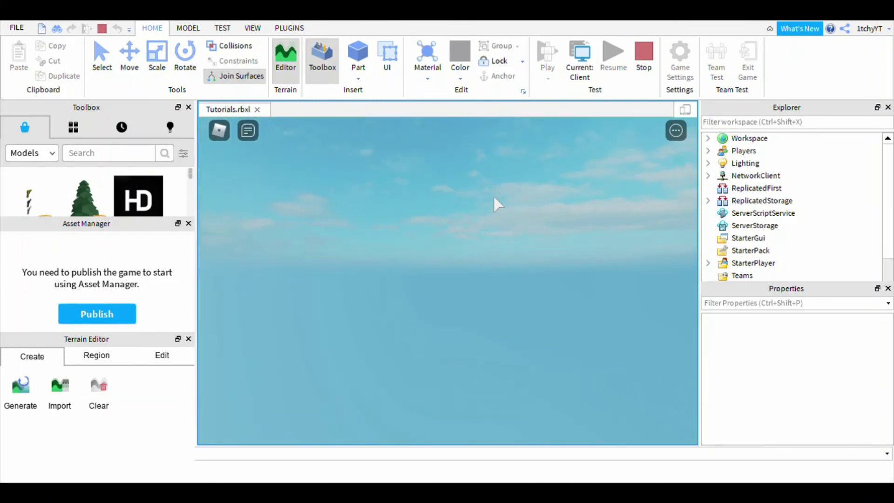